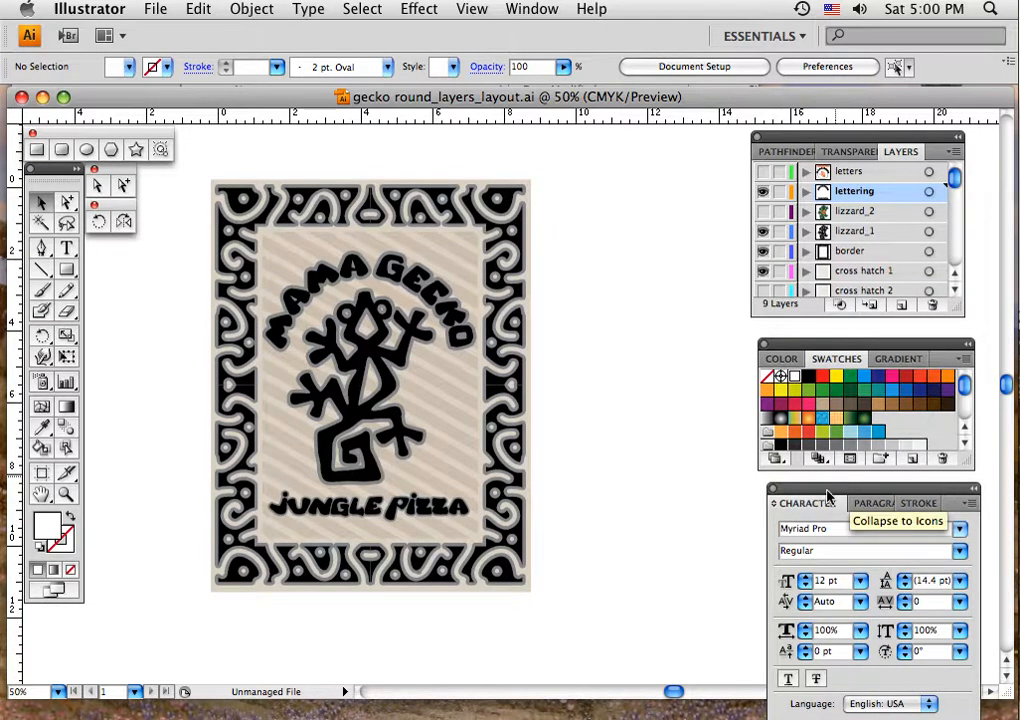
Collapse the Character panel group to icons, move it and the Swatches group aside, and enlarge the Layers panel to list every layer.
left_click(912, 490)
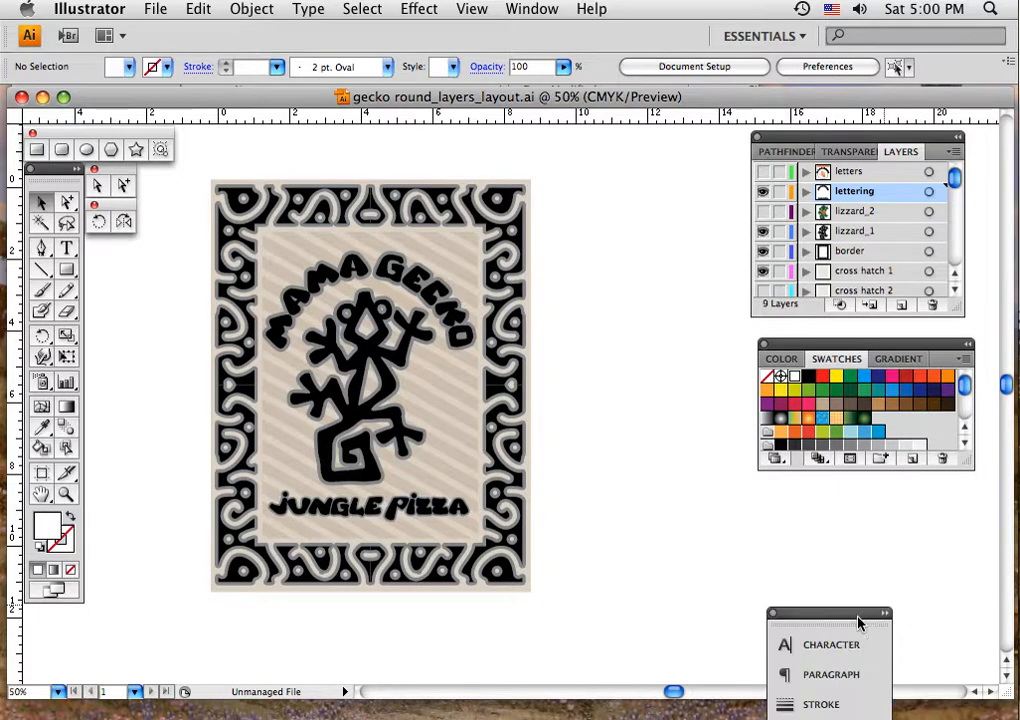
left_click_drag(857, 617, 941, 613)
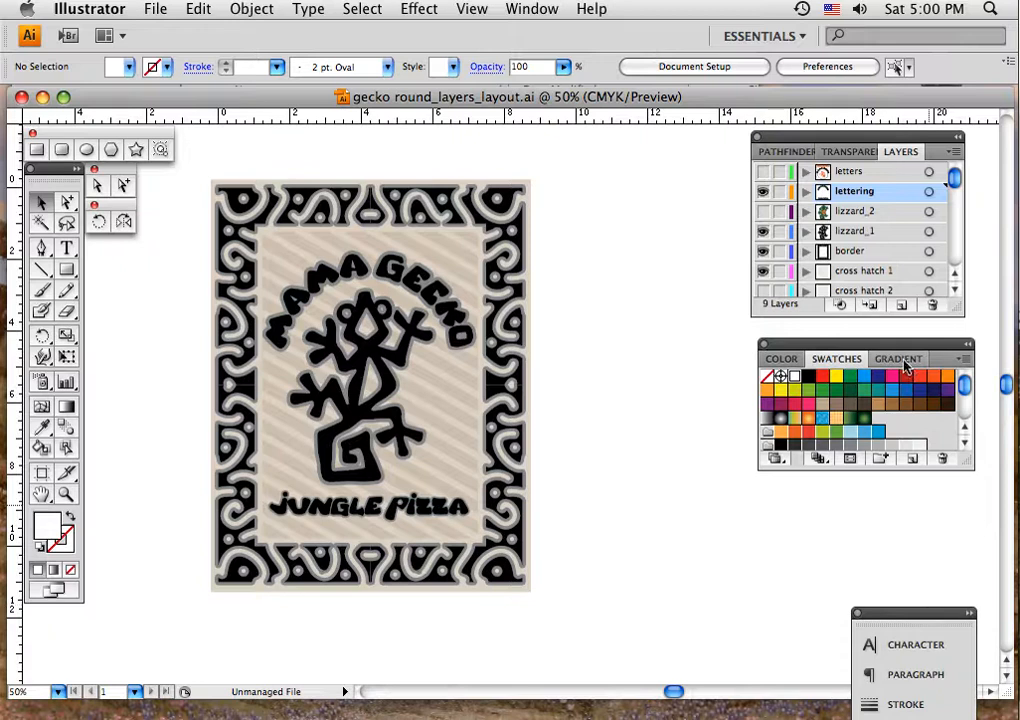
left_click_drag(903, 351, 924, 472)
left_click_drag(953, 306, 973, 433)
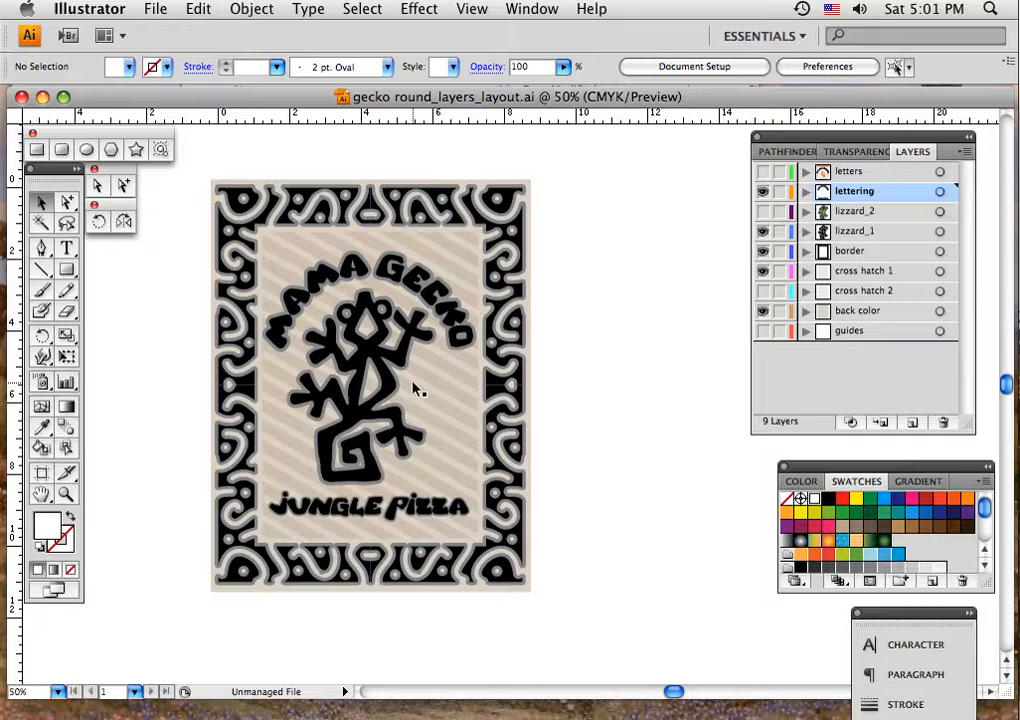
Hide all the visible layers of the gecko poster, from cross hatch and back color up to lettering.
left_click_drag(425, 389, 475, 400)
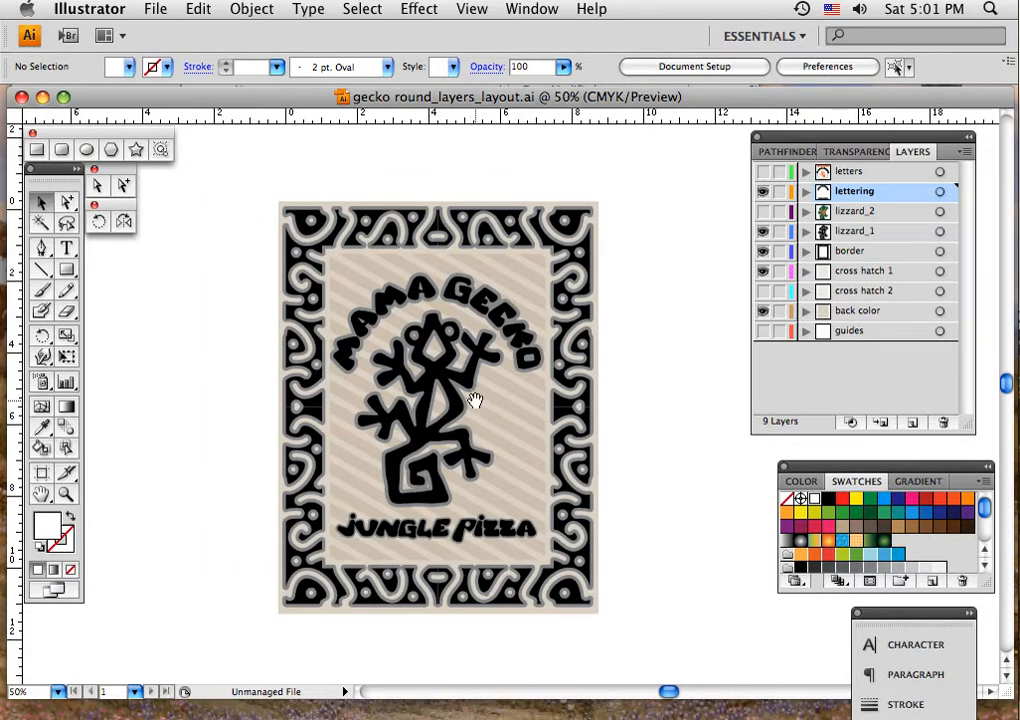
key("super+equal")
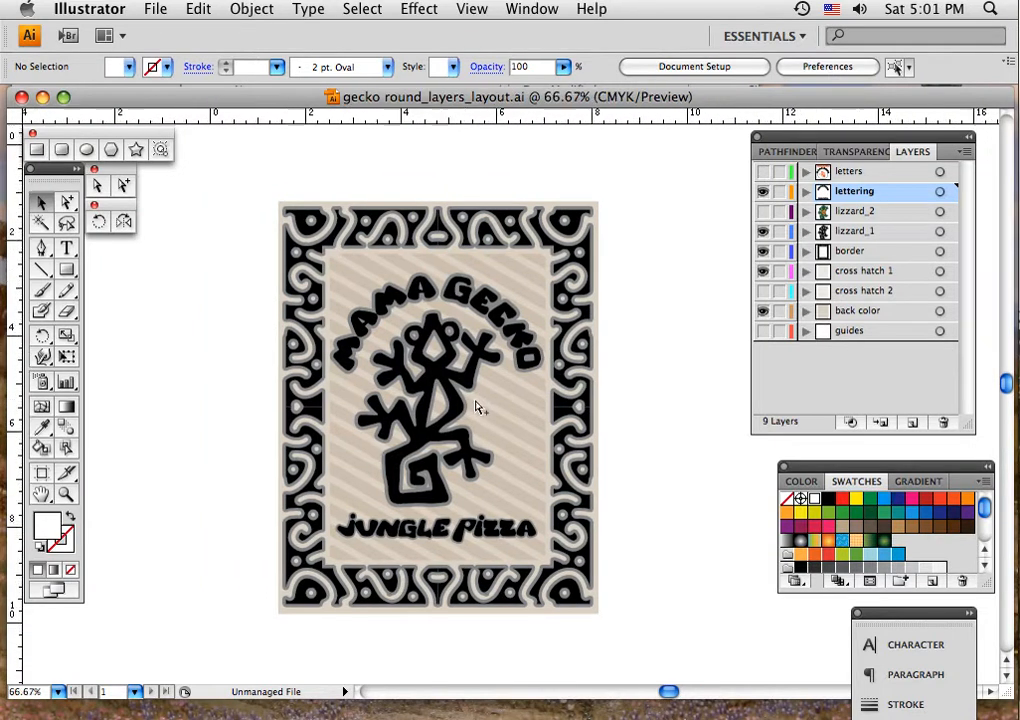
left_click_drag(475, 396, 483, 394)
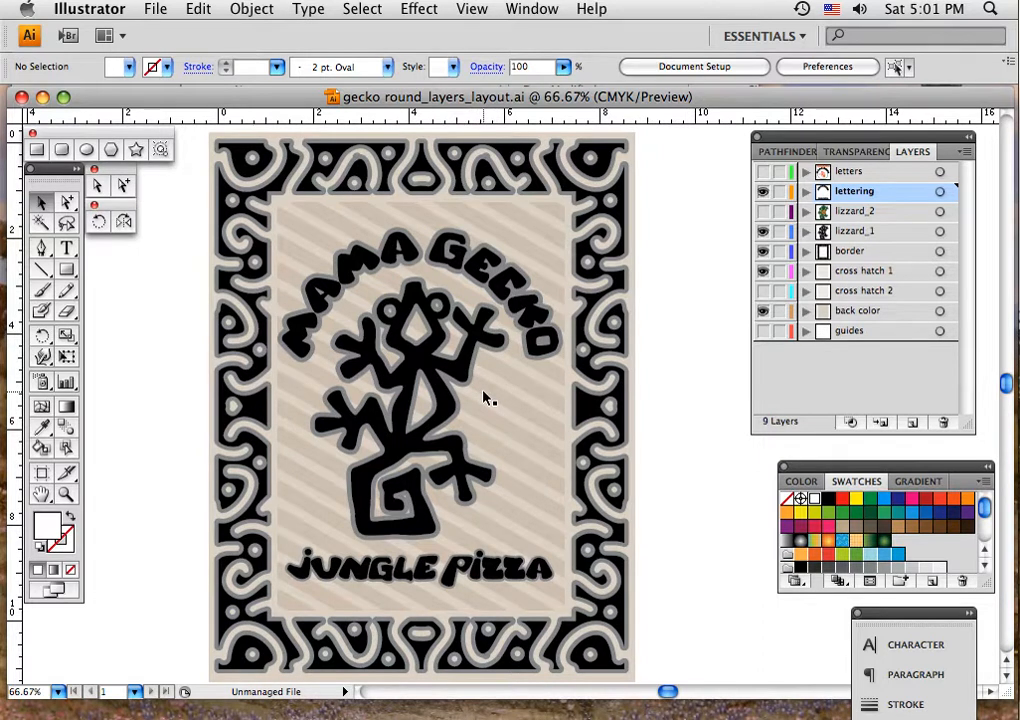
key("super+minus")
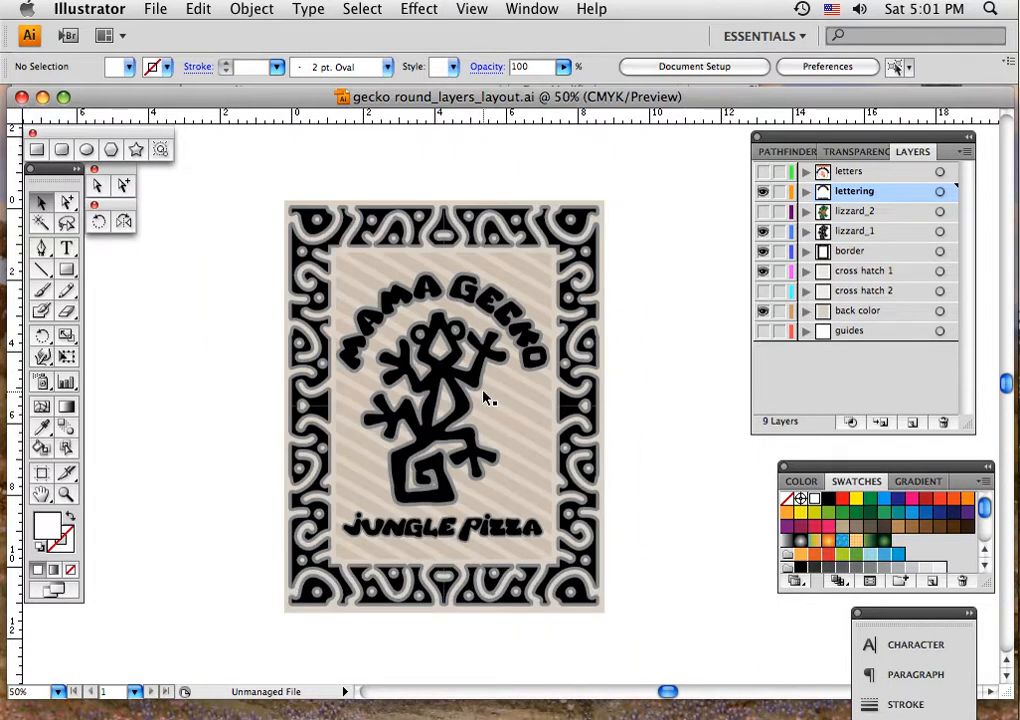
key("super+equal")
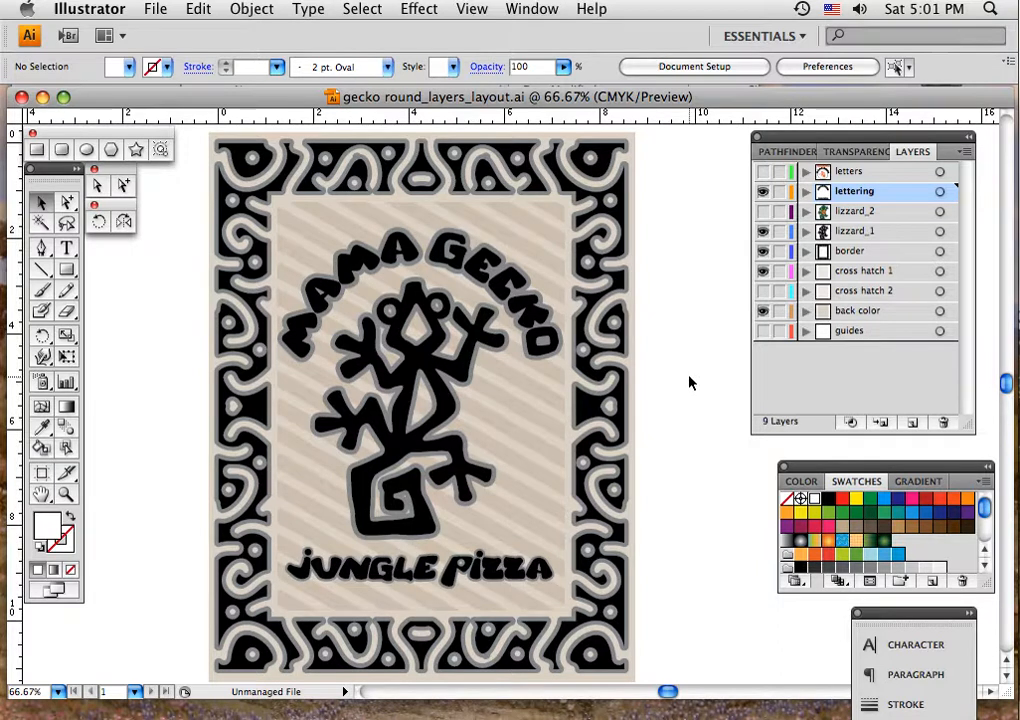
left_click_drag(763, 300, 763, 192)
key("super+y")
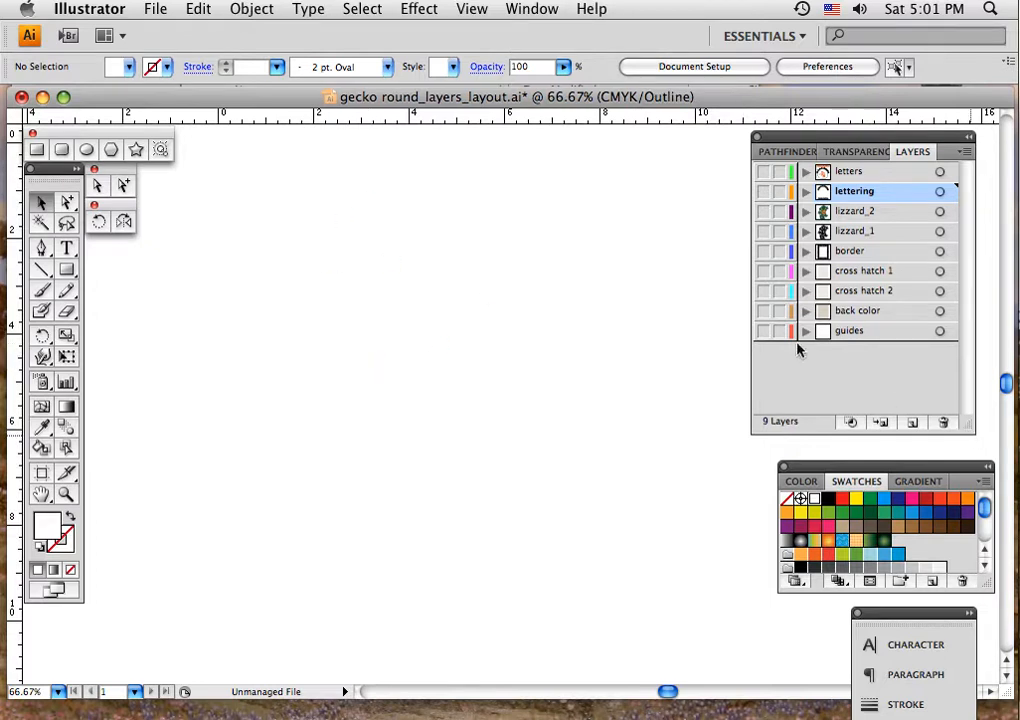
Show the guides layer and the border layer in Preview mode to see the frame against the layout guides.
left_click(763, 333)
key("super+y")
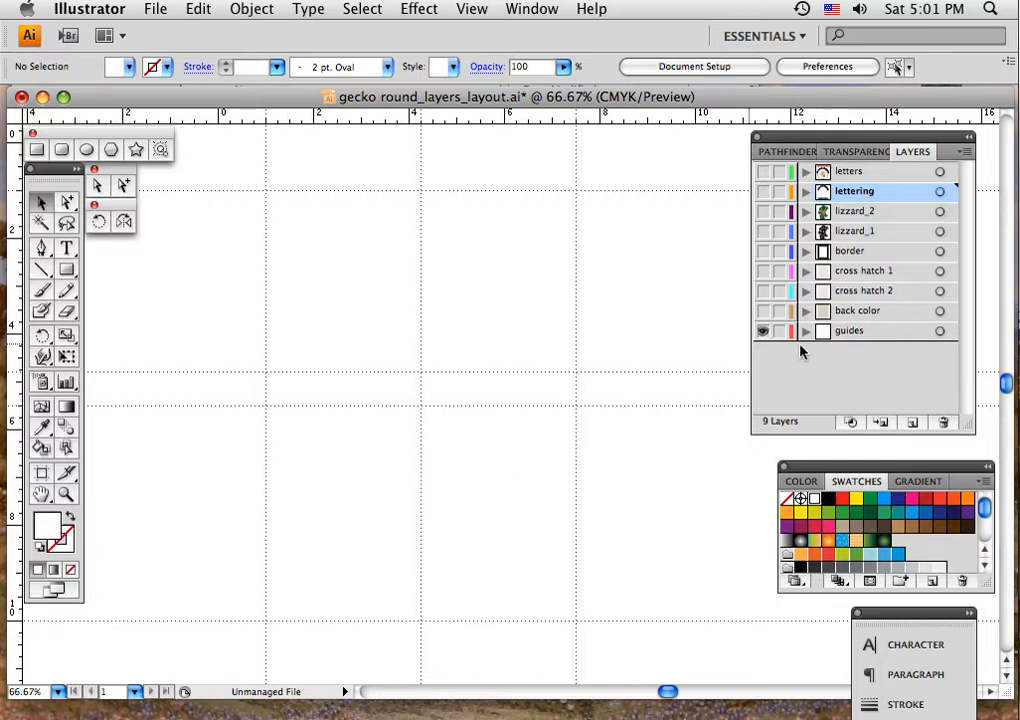
left_click(763, 252)
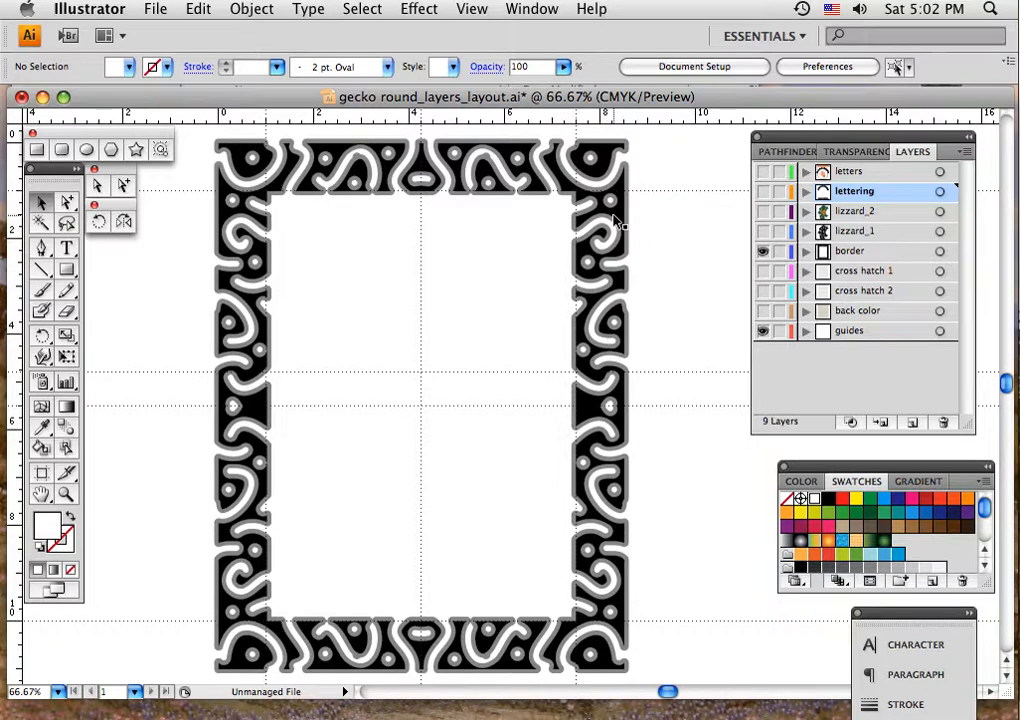
Use the Group Selection tool on individual border shapes to examine how the black pieces and their gray outlines are built.
left_click(123, 185)
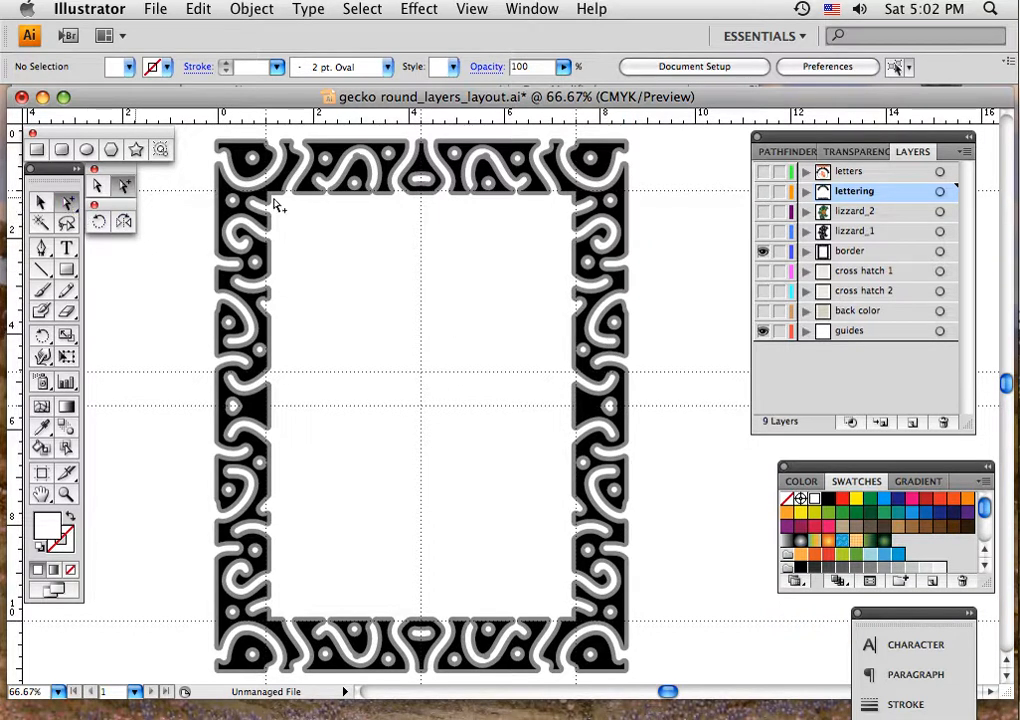
left_click(495, 178)
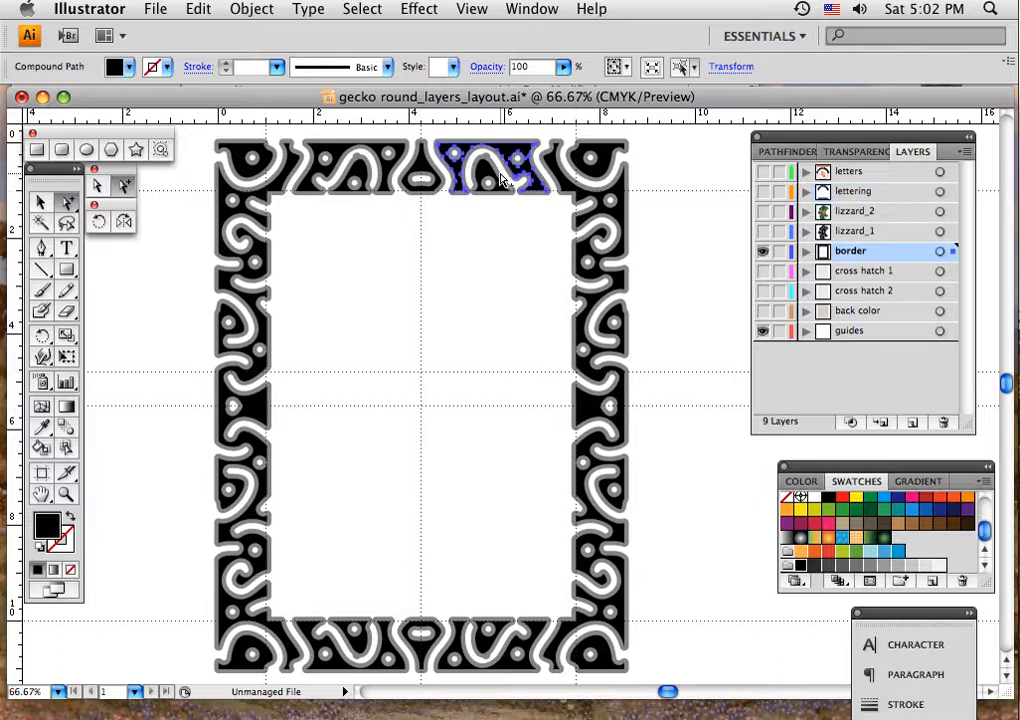
left_click(482, 192)
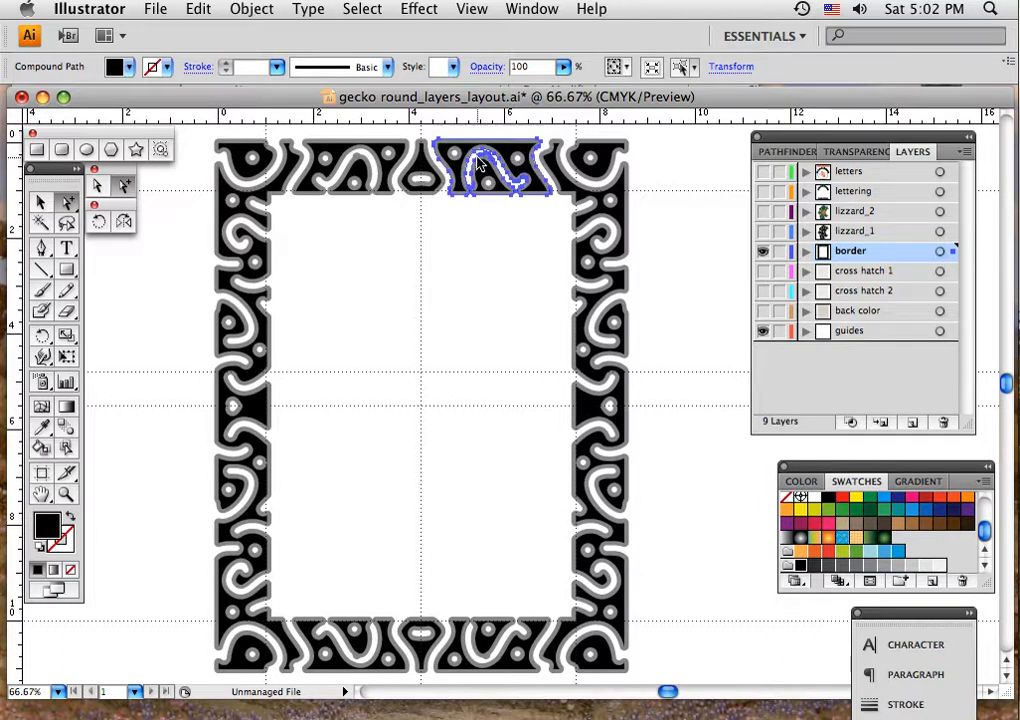
left_click(591, 172)
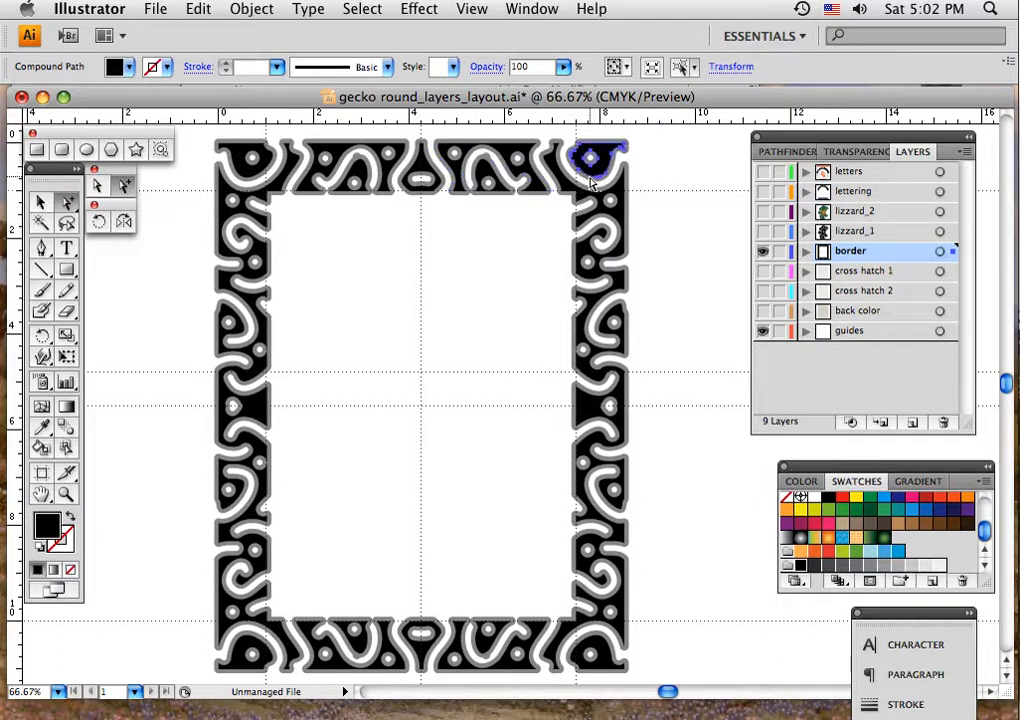
left_click(591, 185)
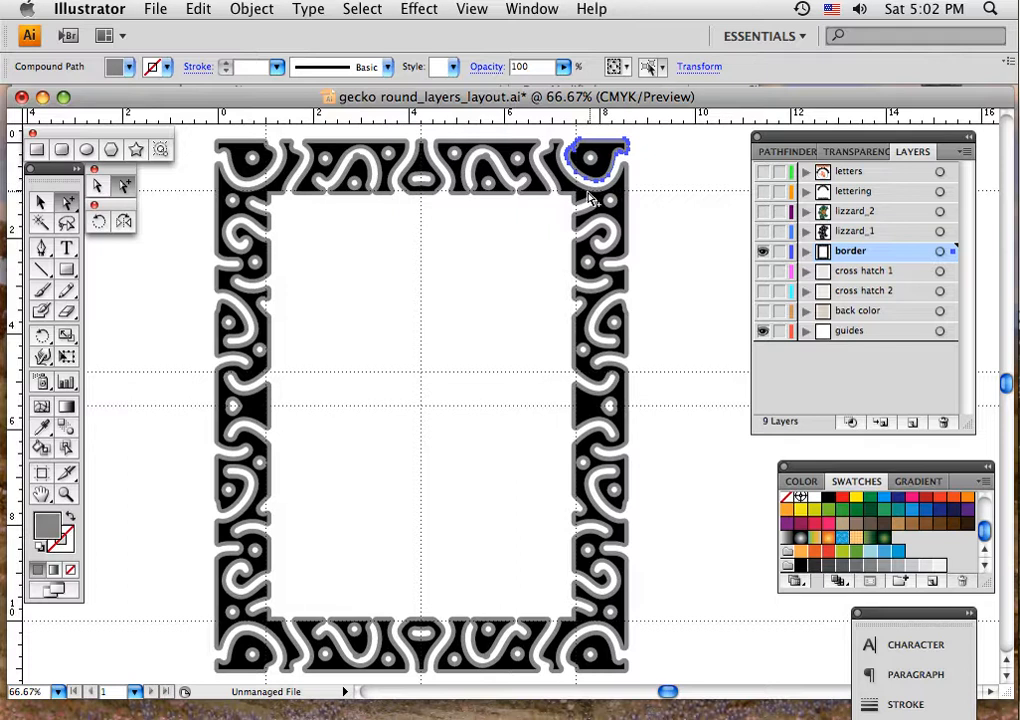
left_click(424, 170)
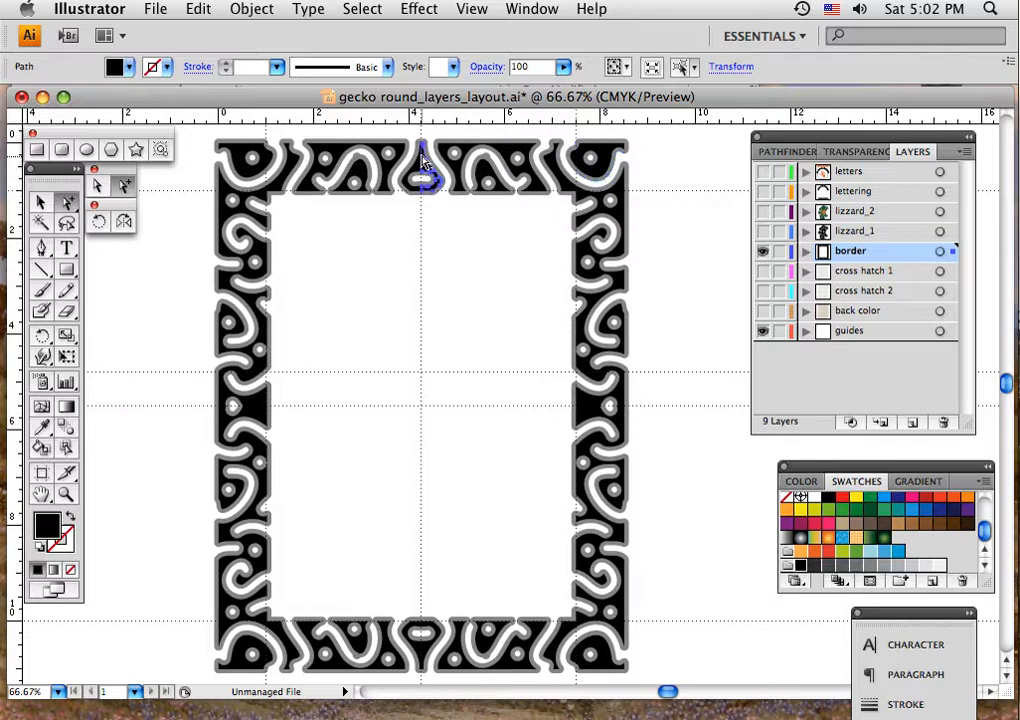
left_click(426, 180)
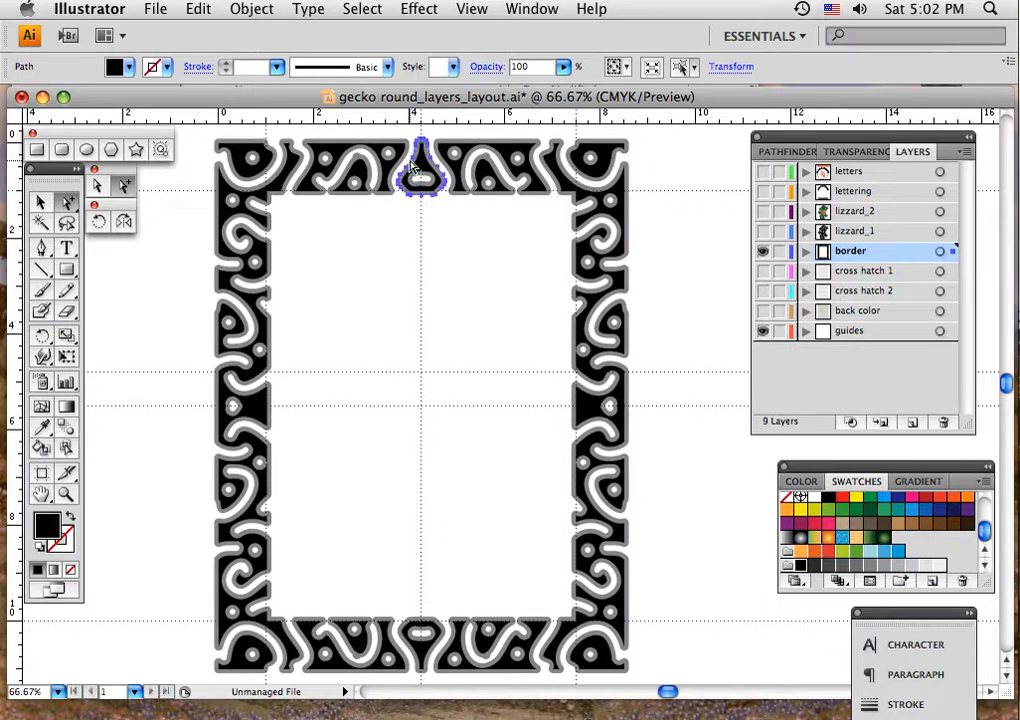
key("super+8")
left_click(444, 234)
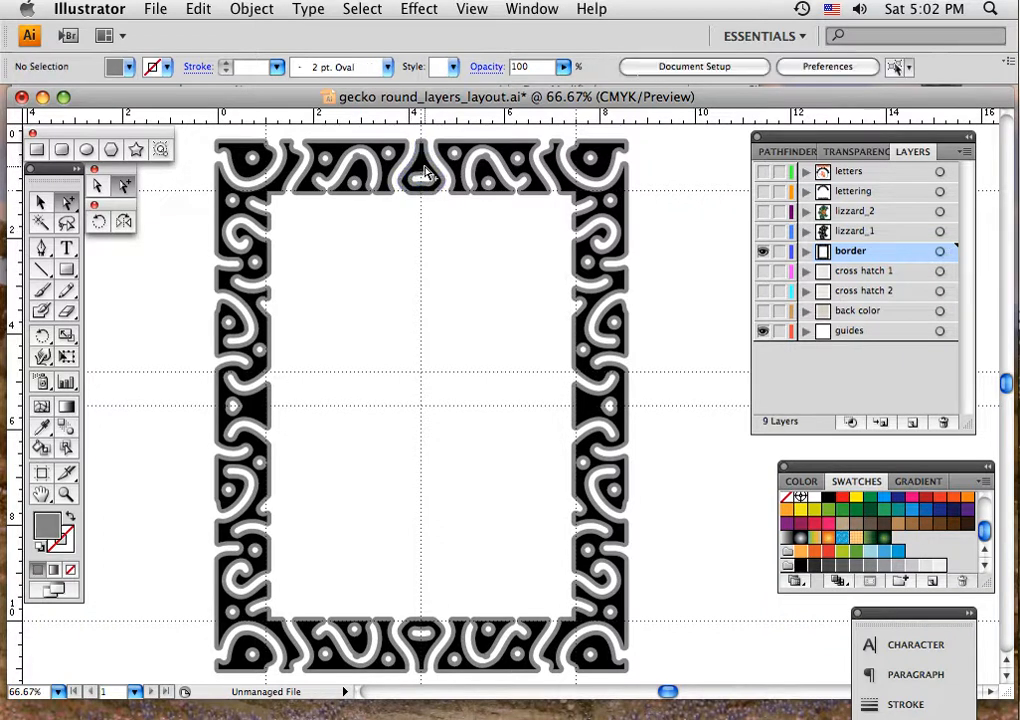
left_click(257, 410)
left_click(310, 415)
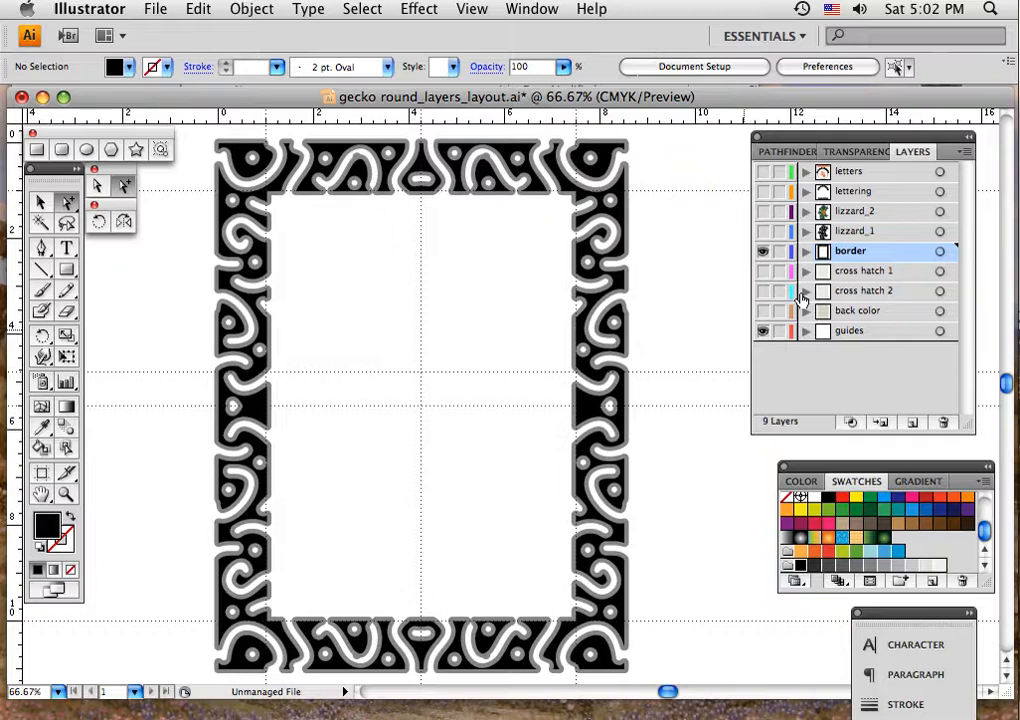
Show the back color layer, compare the cross hatch 2 stripes on it, and show cross hatch 1 instead.
left_click(762, 331)
left_click(762, 311)
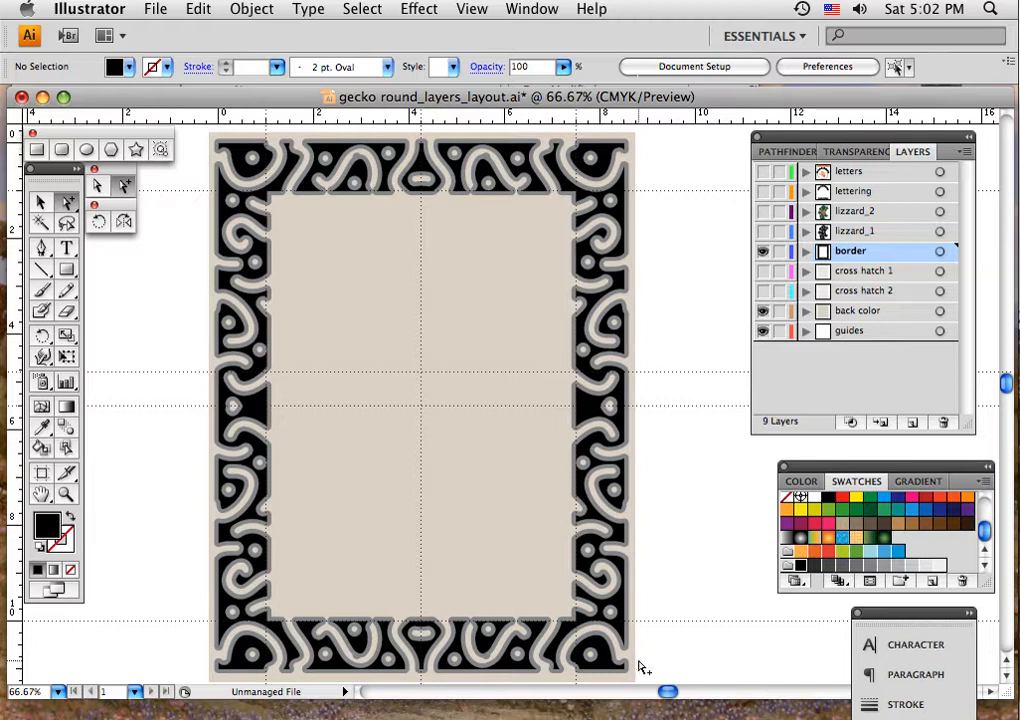
left_click(763, 292)
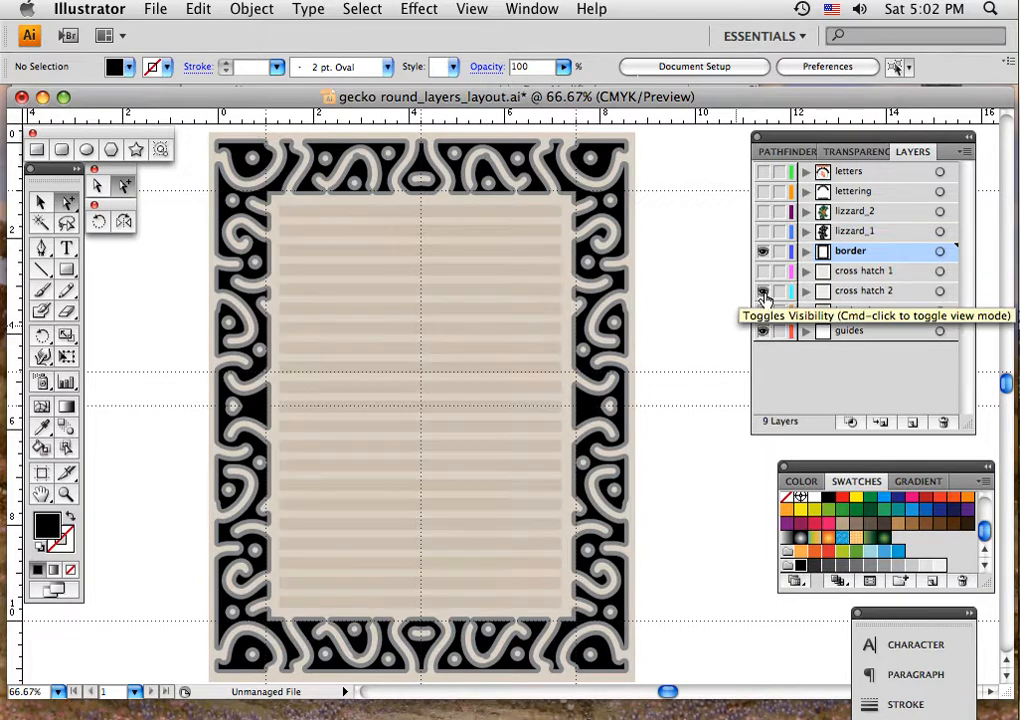
left_click(763, 292)
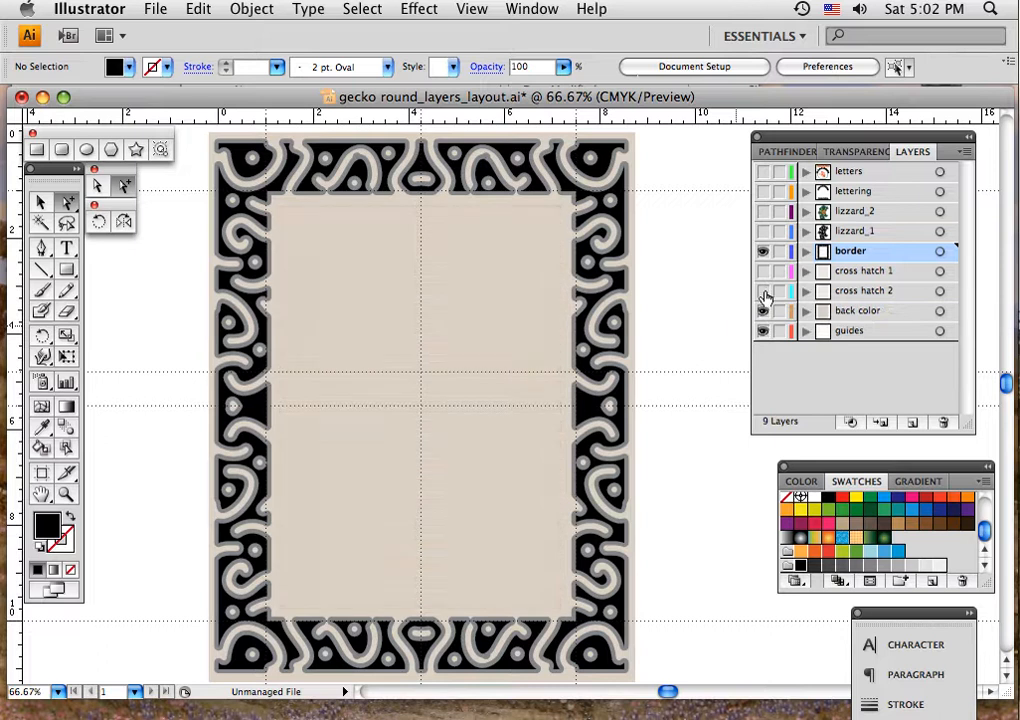
left_click(764, 274)
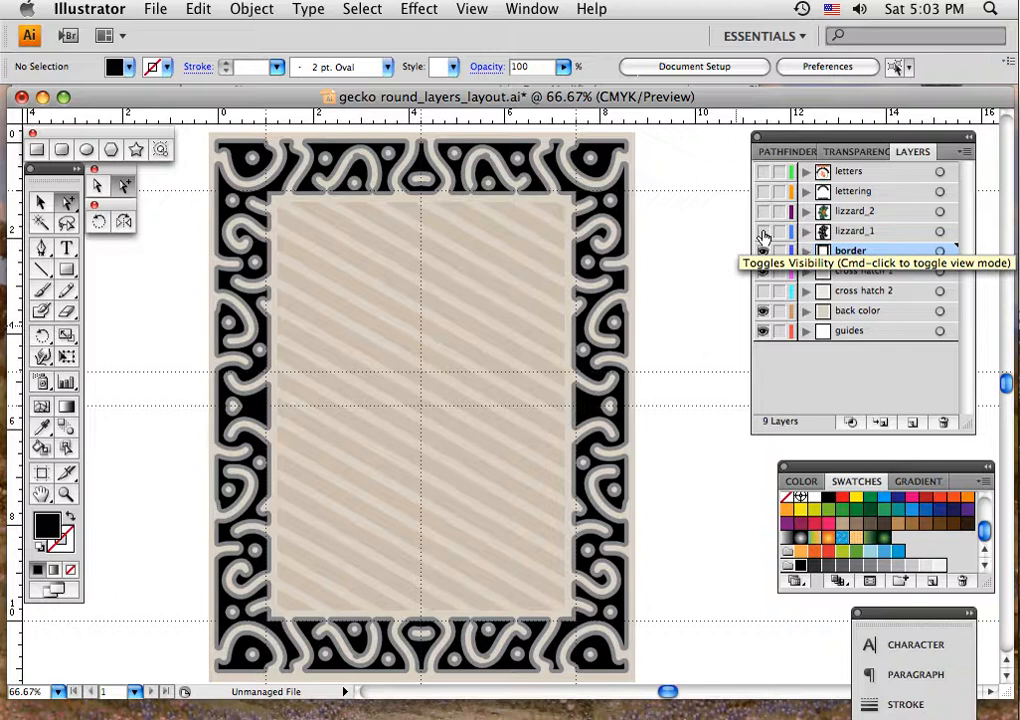
Compare the lizzard_1 and lizzard_2 versions of the gecko, leaving only the black lizzard_1 layer shown.
left_click(763, 232)
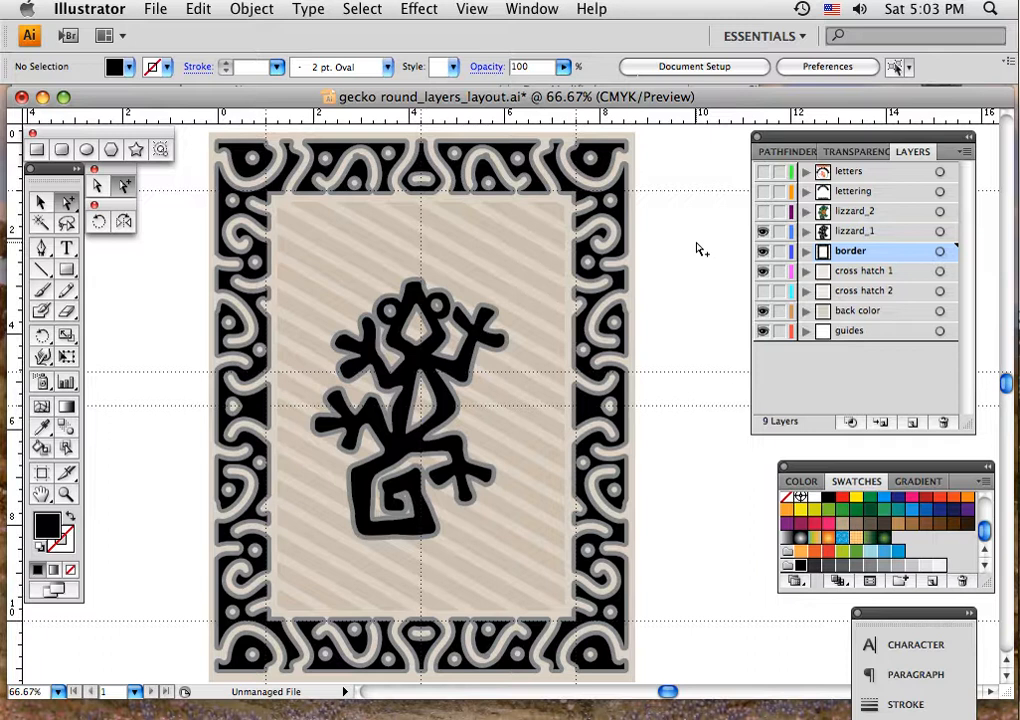
left_click(762, 232)
left_click(762, 212)
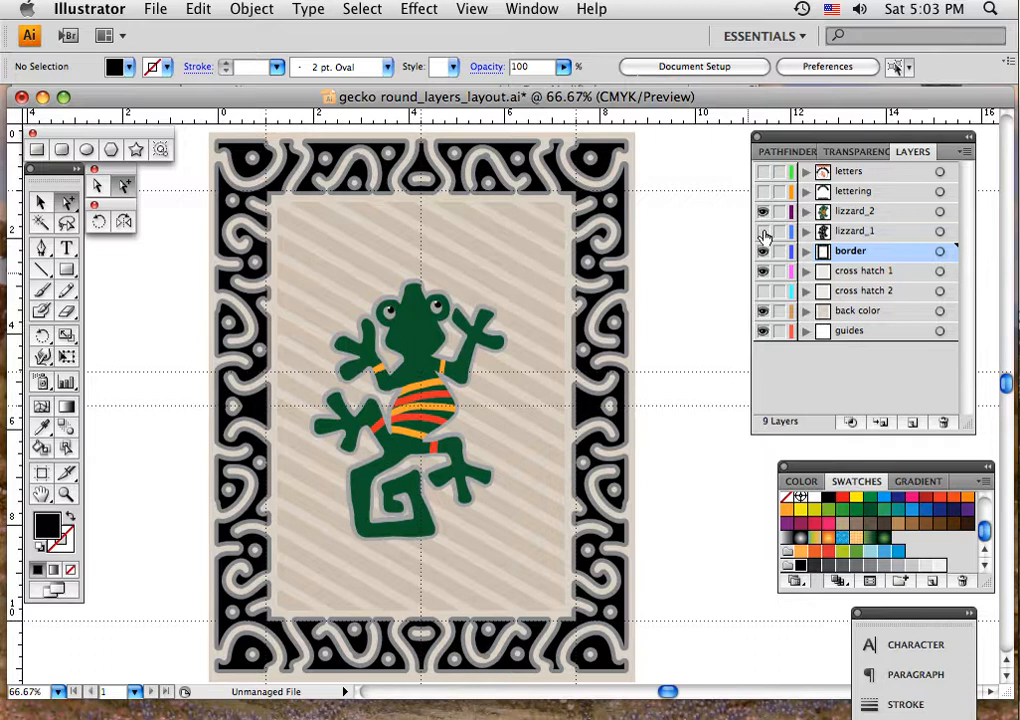
left_click(763, 211)
left_click(763, 231)
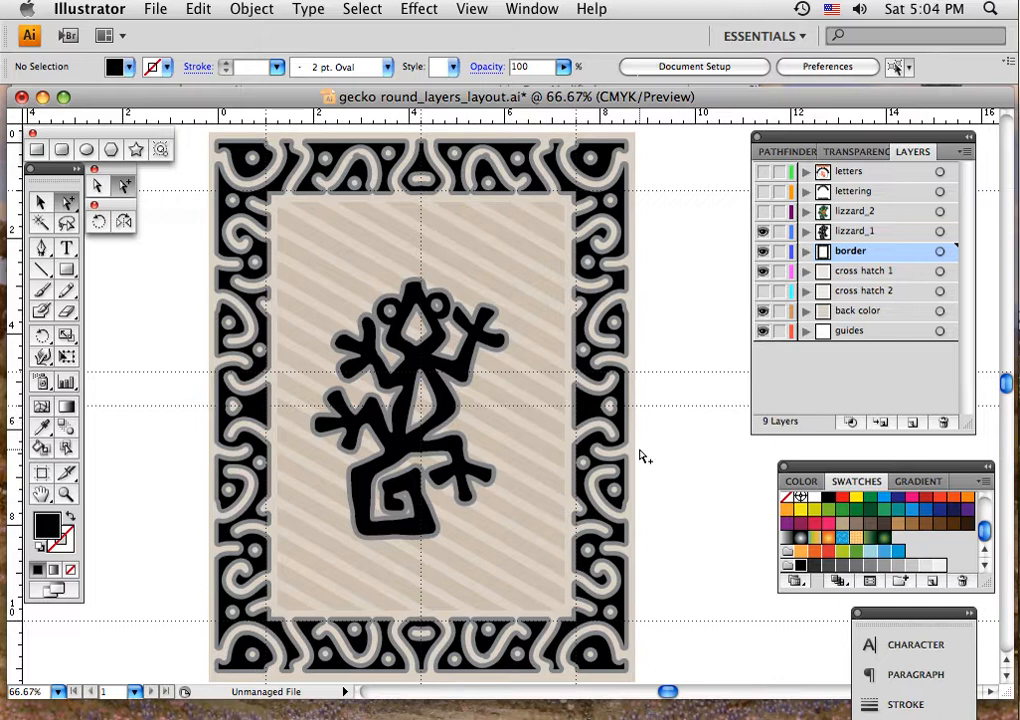
Show the lettering layer with the Mama Gecko and Jungle Pizza text, and hide the guides layer.
left_click(764, 192)
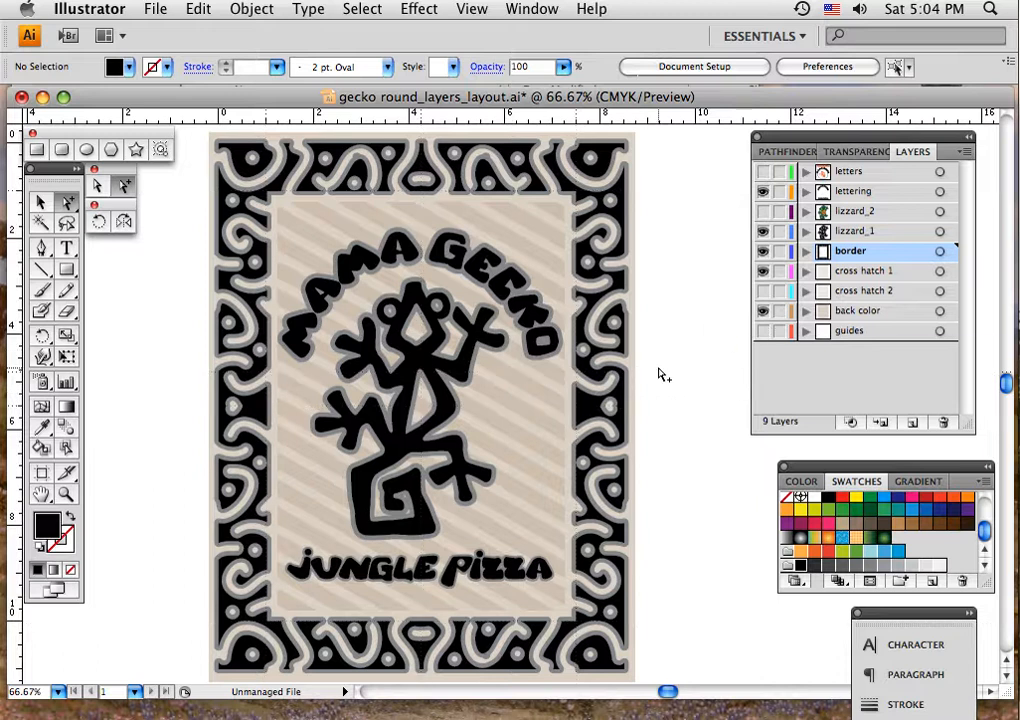
key("super+minus")
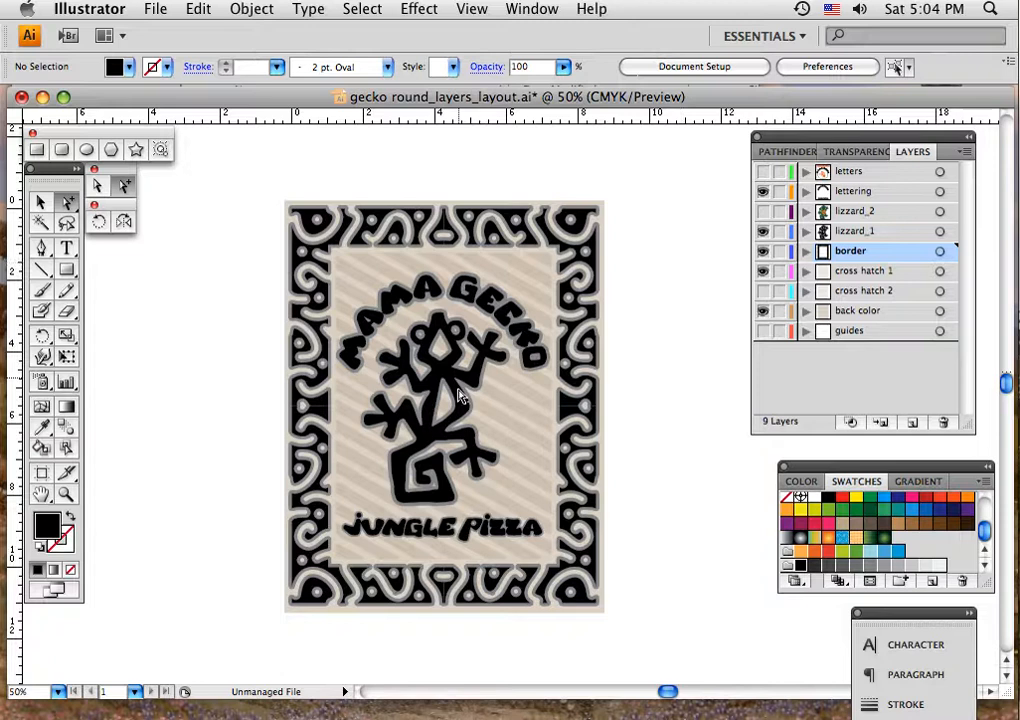
Display the letters layer to examine the source lettering and circular type path beside the poster, and hide it again.
left_click(763, 172)
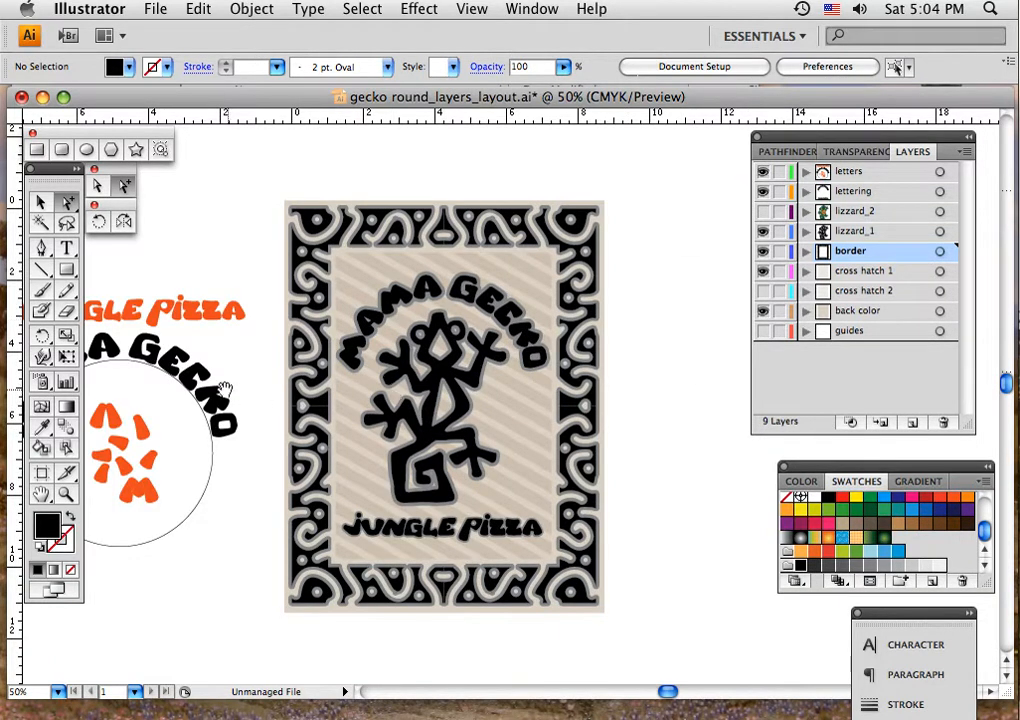
scroll(433, 360, "left", 5)
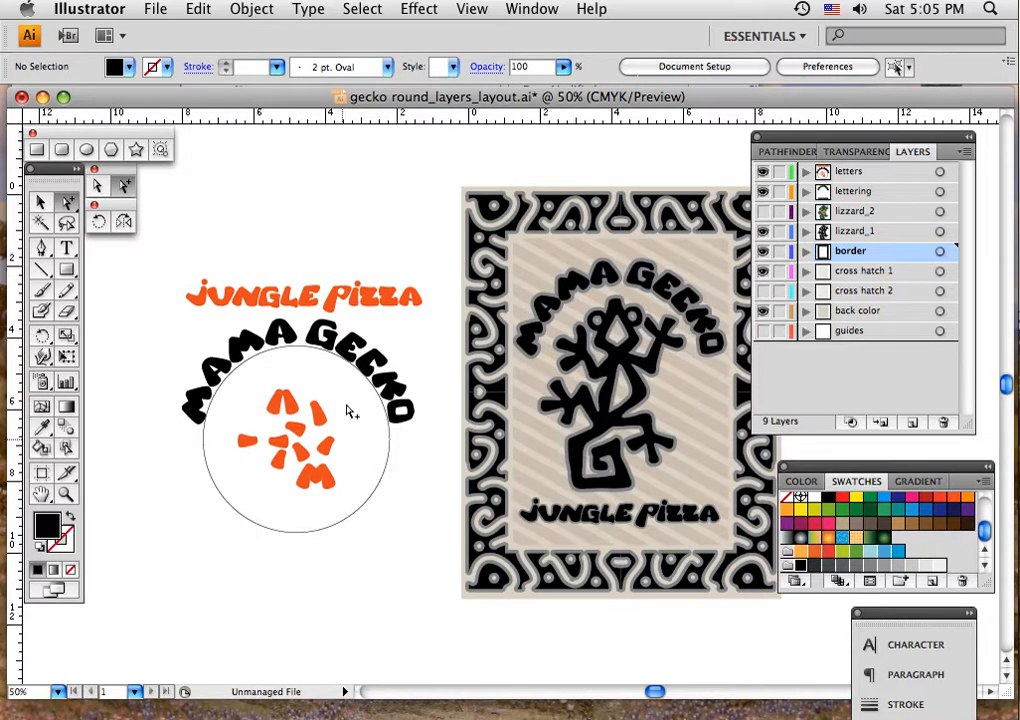
left_click(763, 172)
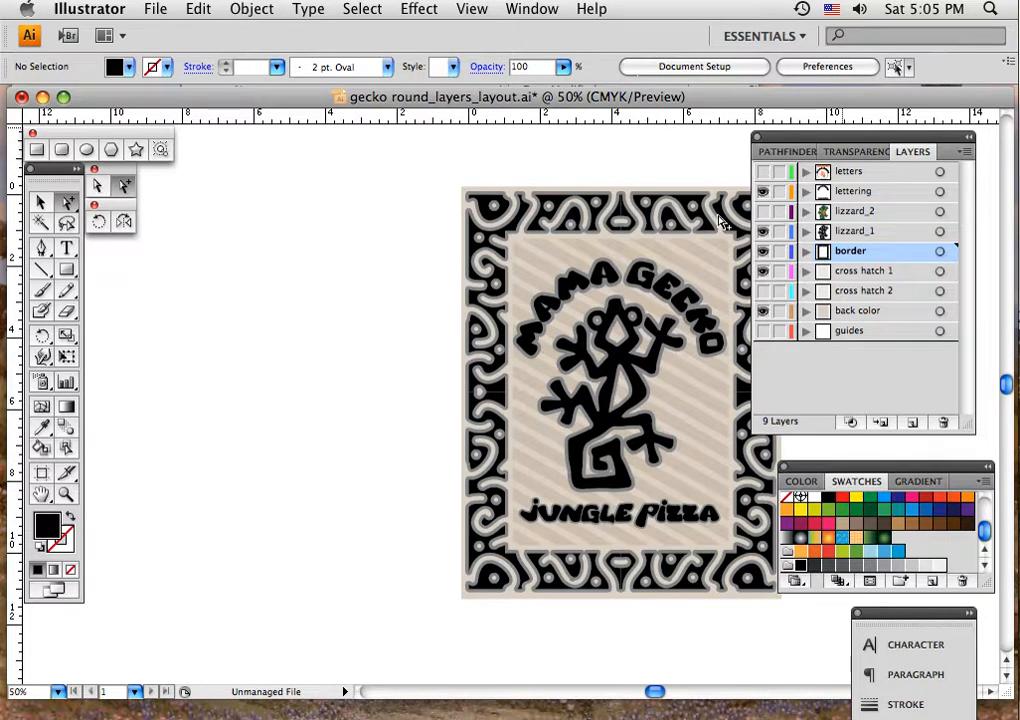
Hide the back color, cross hatch 1, border and lettering layers, leaving only the black gecko shown.
left_click_drag(394, 312, 207, 303)
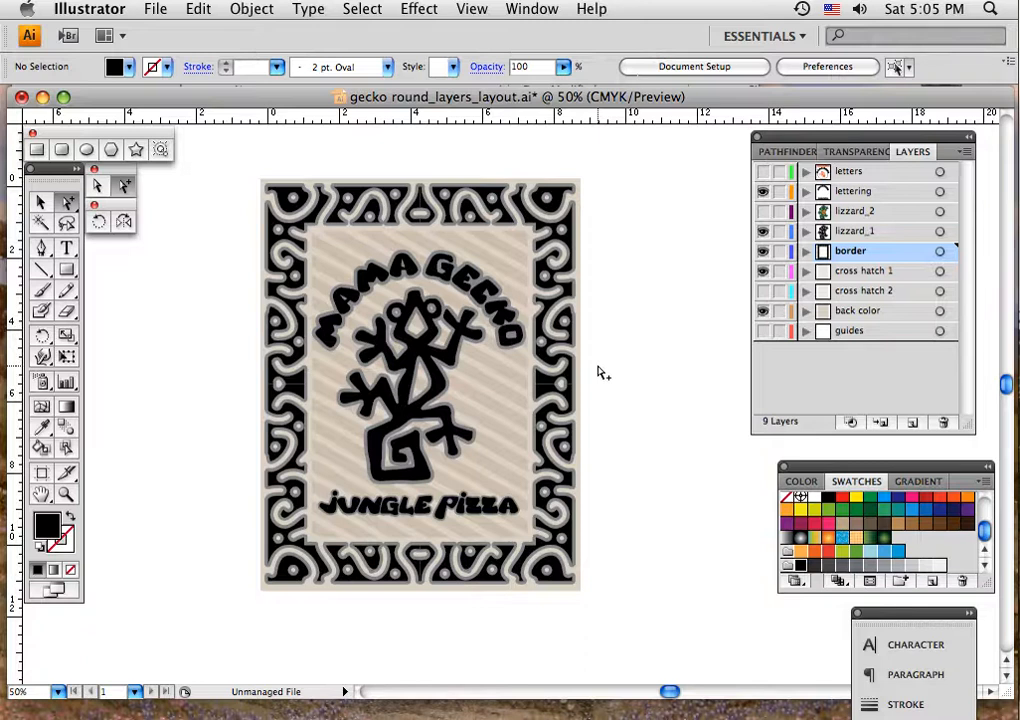
left_click(763, 310)
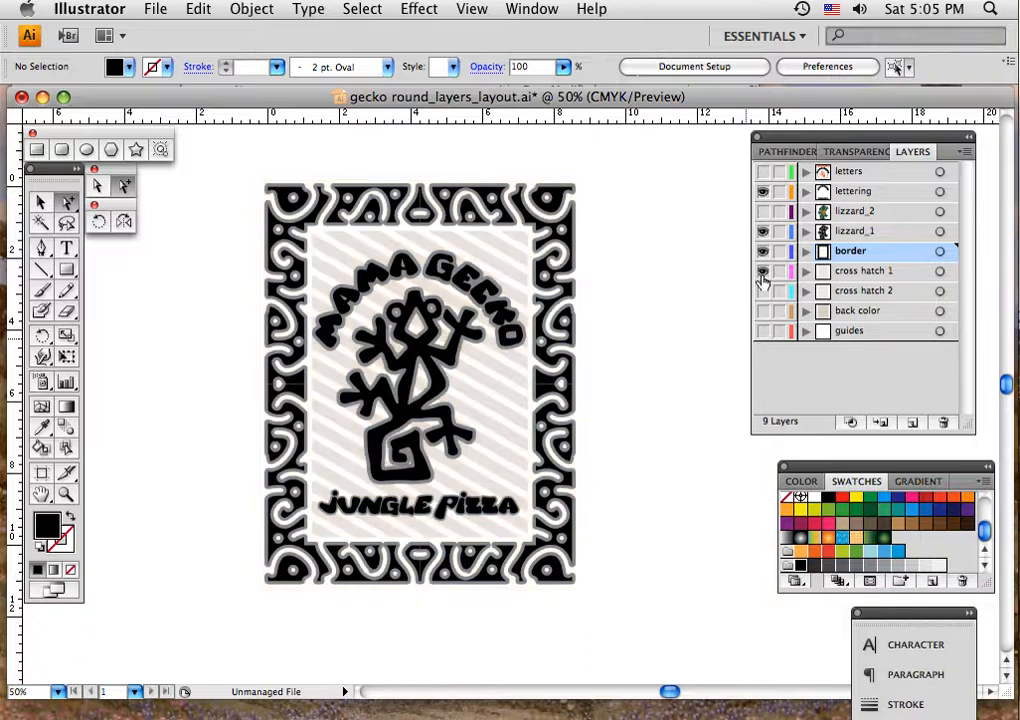
left_click(763, 271)
left_click(763, 251)
left_click(763, 191)
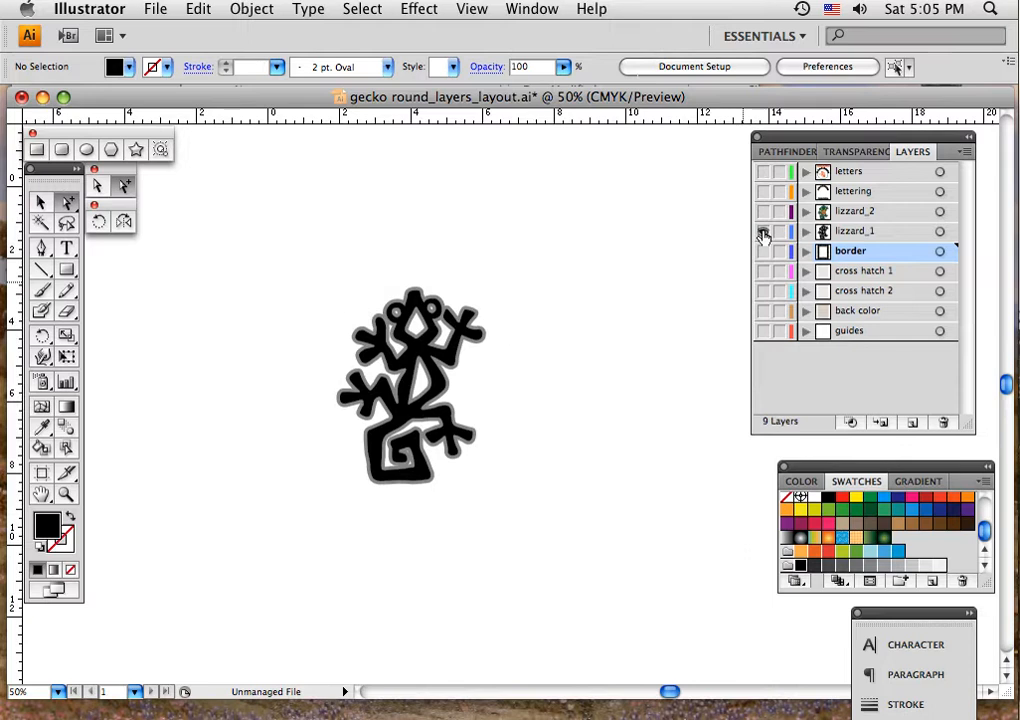
Isolate the border by hiding the black gecko, and bring back the lettering and lizzard_1 layers inside it.
left_click(763, 232)
left_click(763, 251)
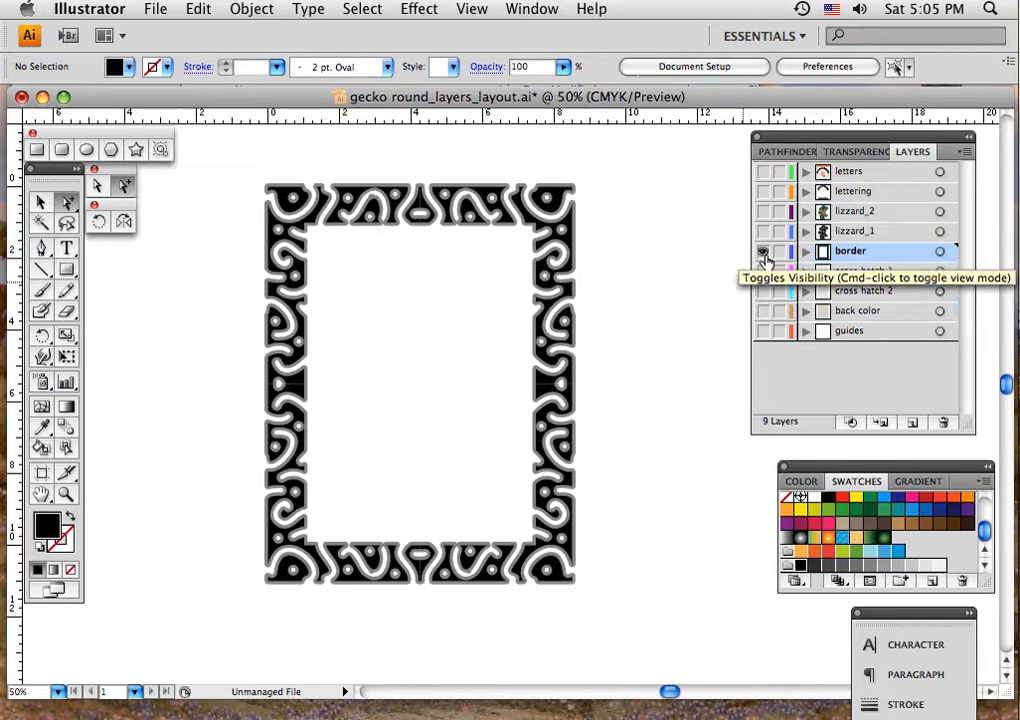
left_click(763, 191)
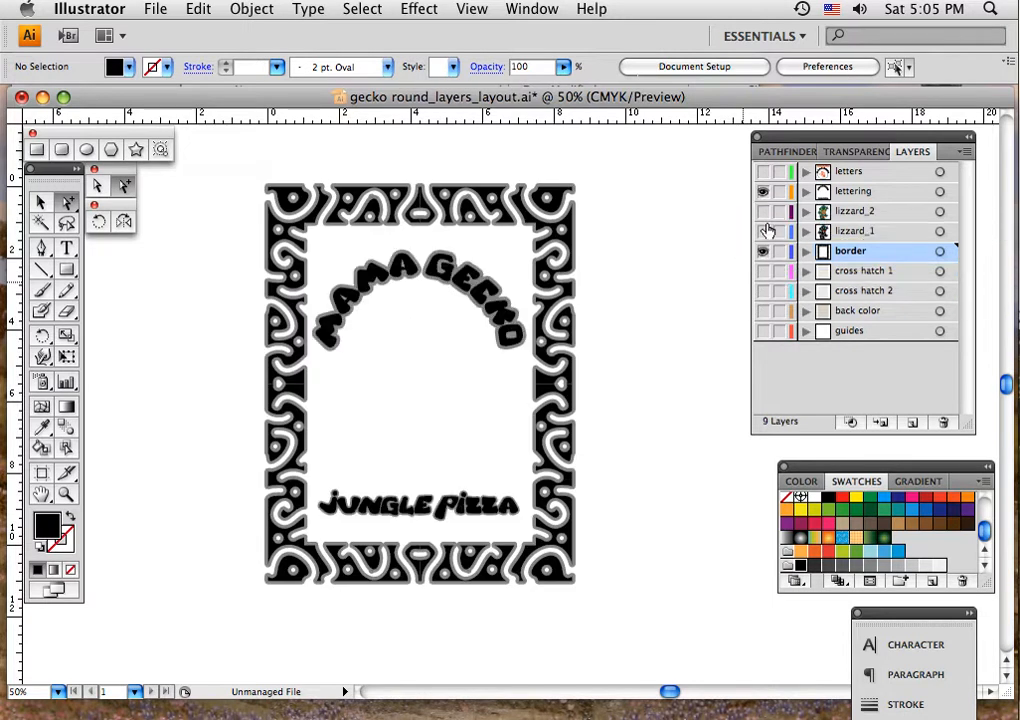
left_click(763, 231)
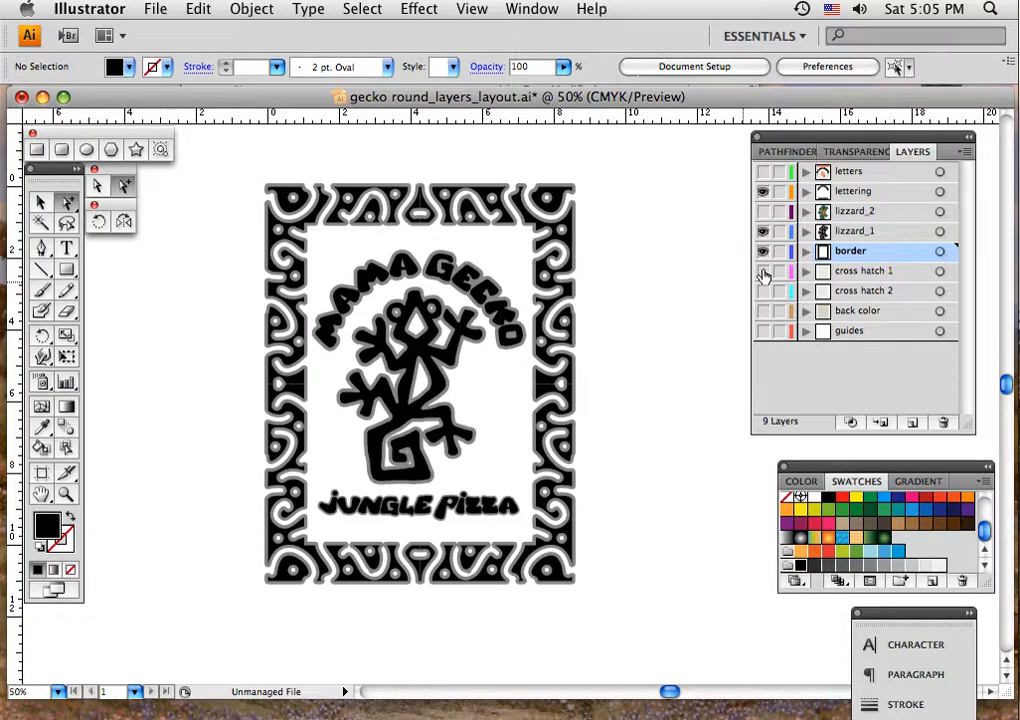
Preview the cross hatch 2 background and hide it, then show the cross hatch 1 and back color layers behind the artwork.
left_click(763, 291)
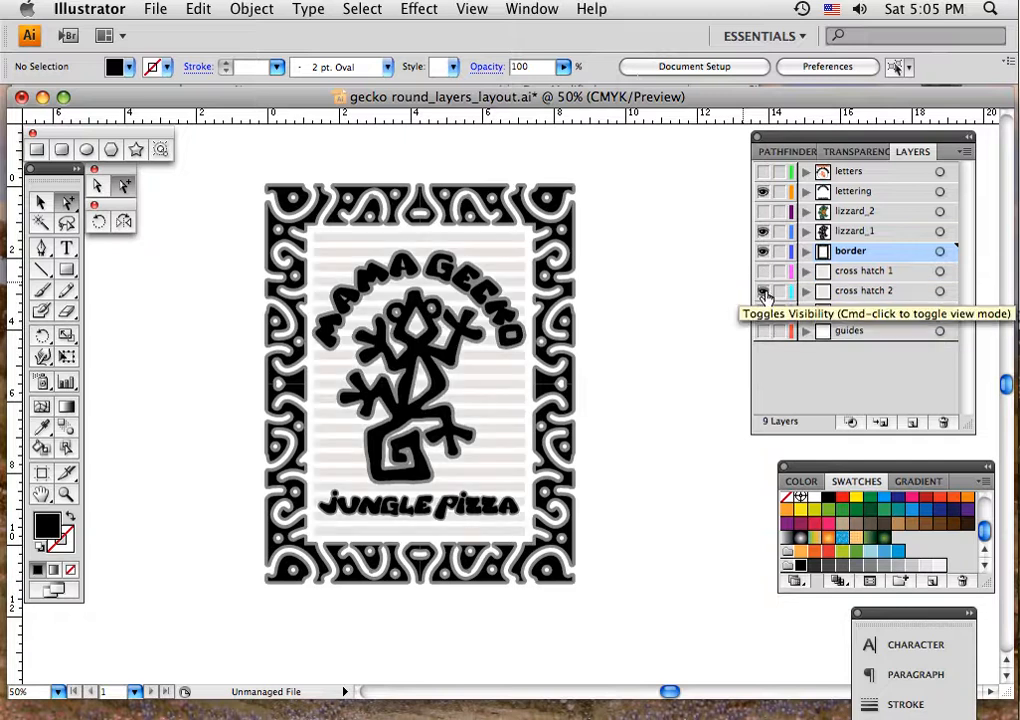
left_click(763, 291)
left_click(763, 271)
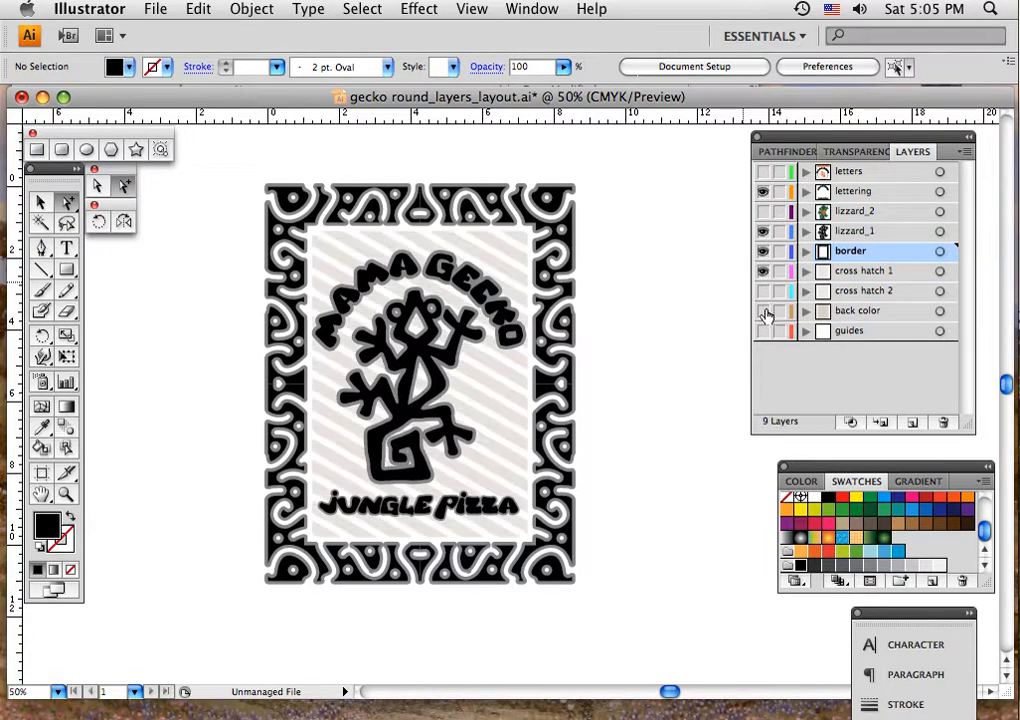
left_click(763, 311)
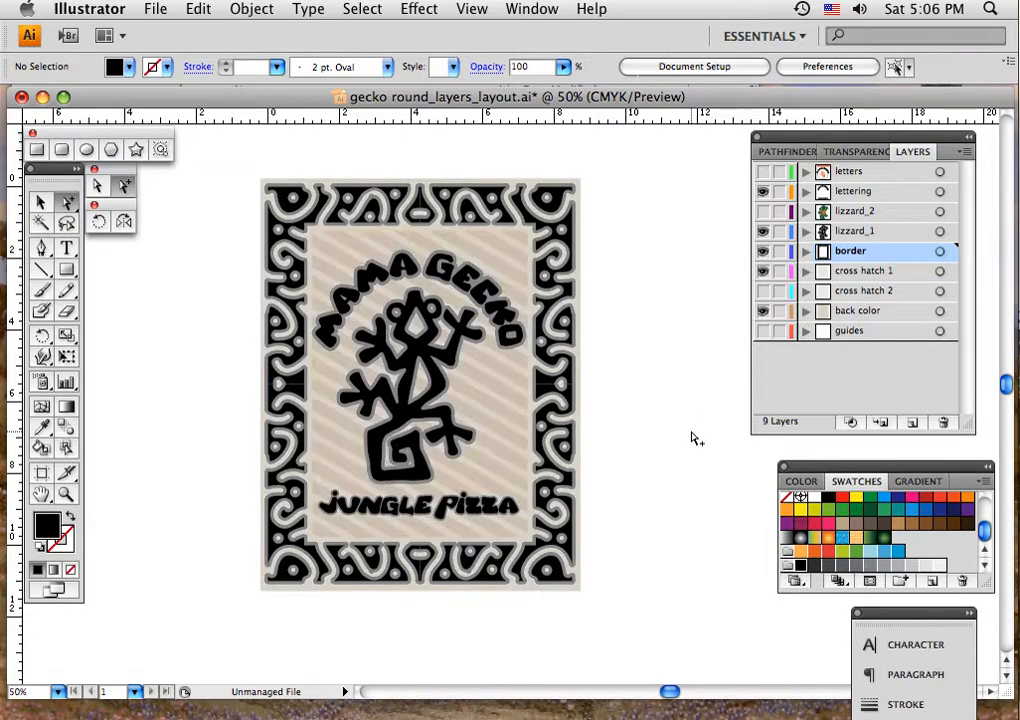